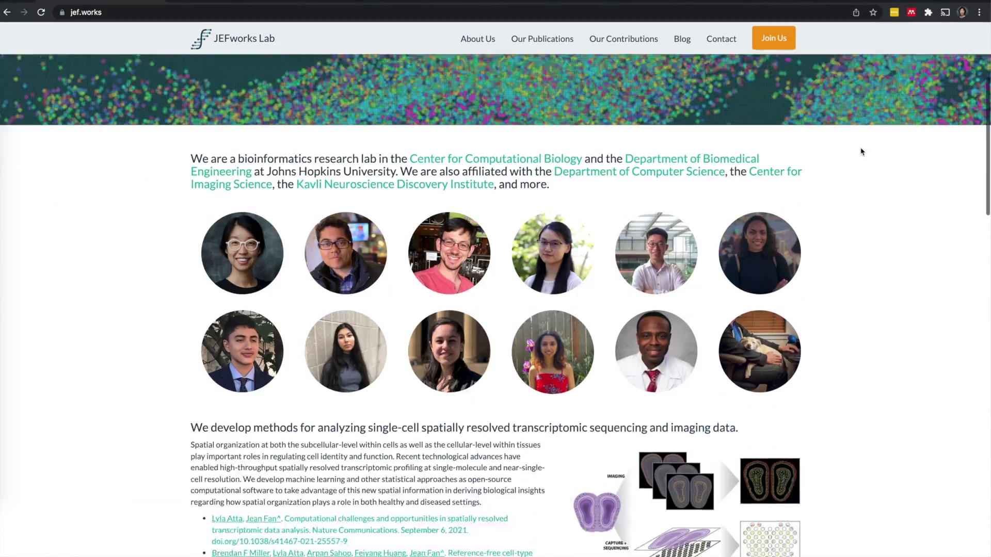
{"action": "scroll", "coordinate": [862, 151], "scroll_direction": "down", "scroll_amount": 1}
{"action": "scroll", "coordinate": [862, 151], "scroll_direction": "down", "scroll_amount": 1}
{"action": "scroll", "coordinate": [862, 151], "scroll_direction": "down", "scroll_amount": 3}
{"action": "scroll", "coordinate": [861, 151], "scroll_direction": "down", "scroll_amount": 2}
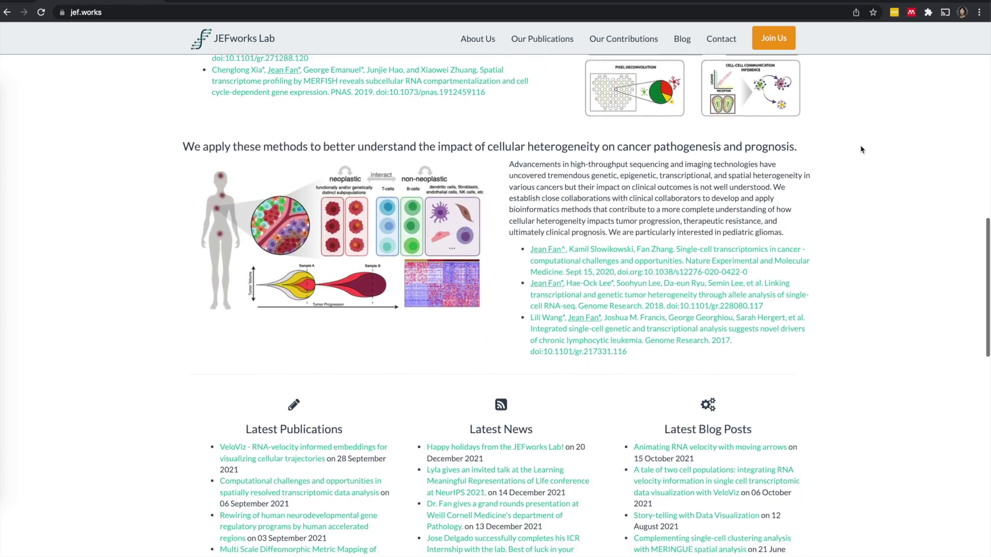
{"action": "scroll", "coordinate": [861, 151], "scroll_direction": "down", "scroll_amount": 2}
{"action": "scroll", "coordinate": [861, 149], "scroll_direction": "down", "scroll_amount": 3}
{"action": "scroll", "coordinate": [861, 149], "scroll_direction": "down", "scroll_amount": 2}
{"action": "scroll", "coordinate": [860, 150], "scroll_direction": "down", "scroll_amount": 2}
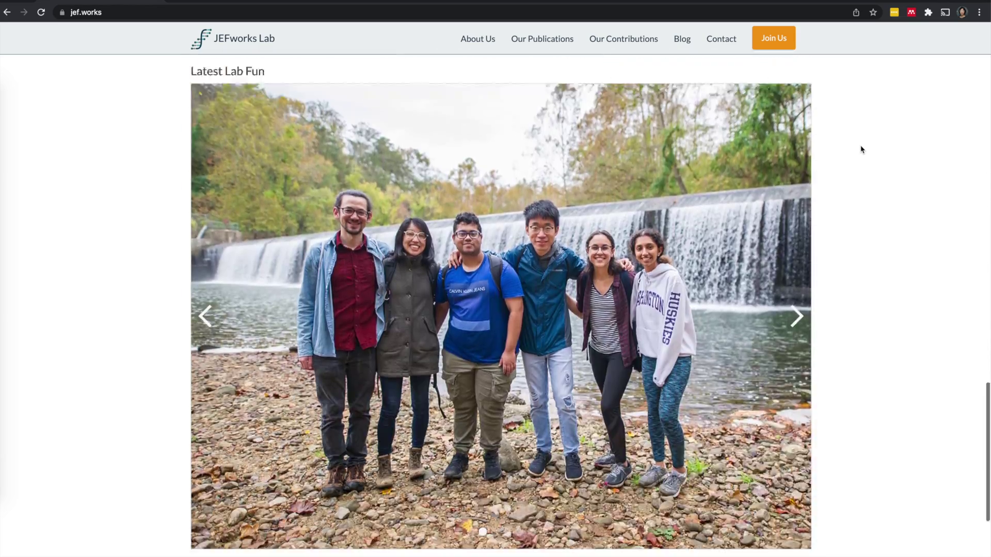
{"action": "scroll", "coordinate": [861, 149], "scroll_direction": "down", "scroll_amount": 2}
{"action": "scroll", "coordinate": [861, 150], "scroll_direction": "down", "scroll_amount": 2}
{"action": "scroll", "coordinate": [861, 149], "scroll_direction": "down", "scroll_amount": 1}
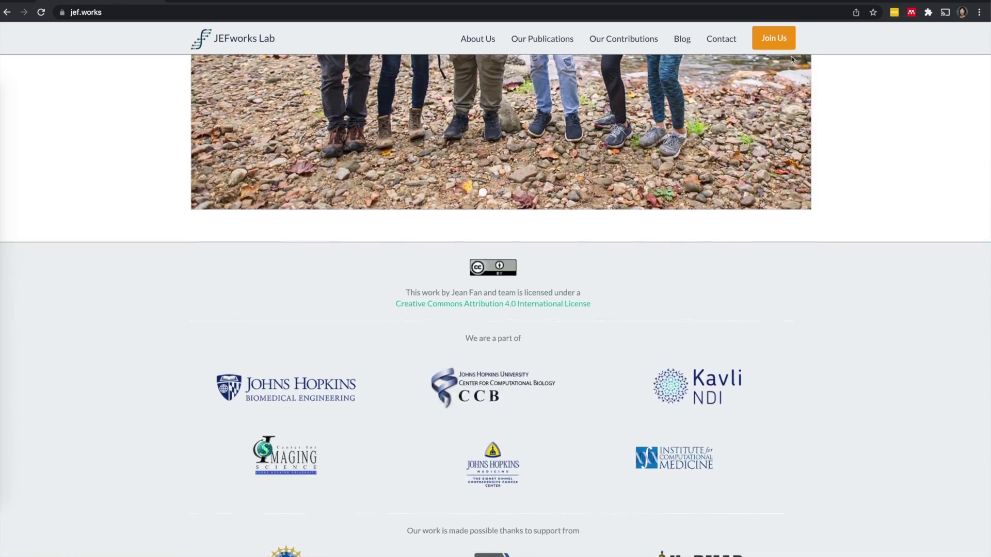
Go to the JEFworks Lab Join Us page from the top navigation bar.
{"action": "left_click", "coordinate": [773, 38]}
{"action": "scroll", "coordinate": [779, 116], "scroll_direction": "down", "scroll_amount": 1}
{"action": "scroll", "coordinate": [774, 124], "scroll_direction": "down", "scroll_amount": 1}
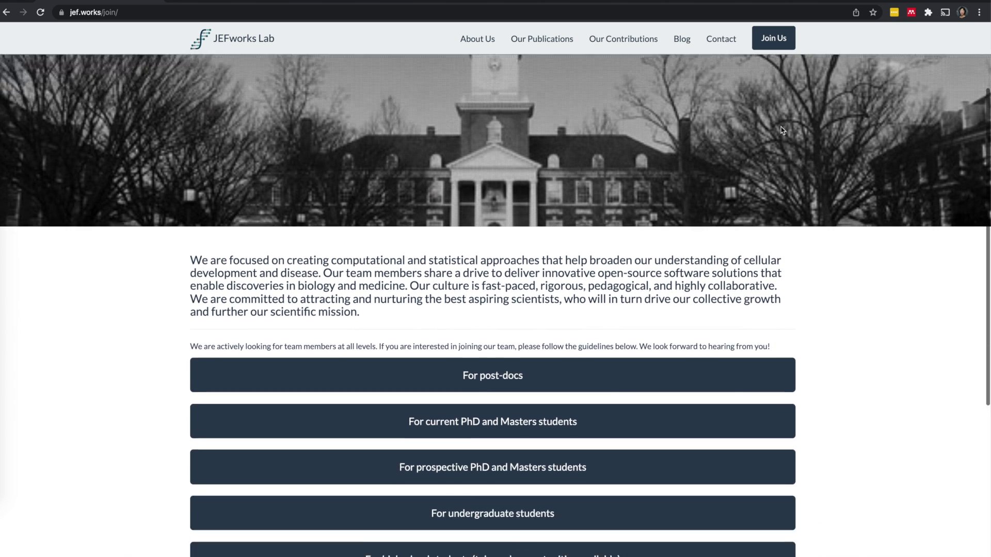
{"action": "scroll", "coordinate": [735, 161], "scroll_direction": "down", "scroll_amount": 3}
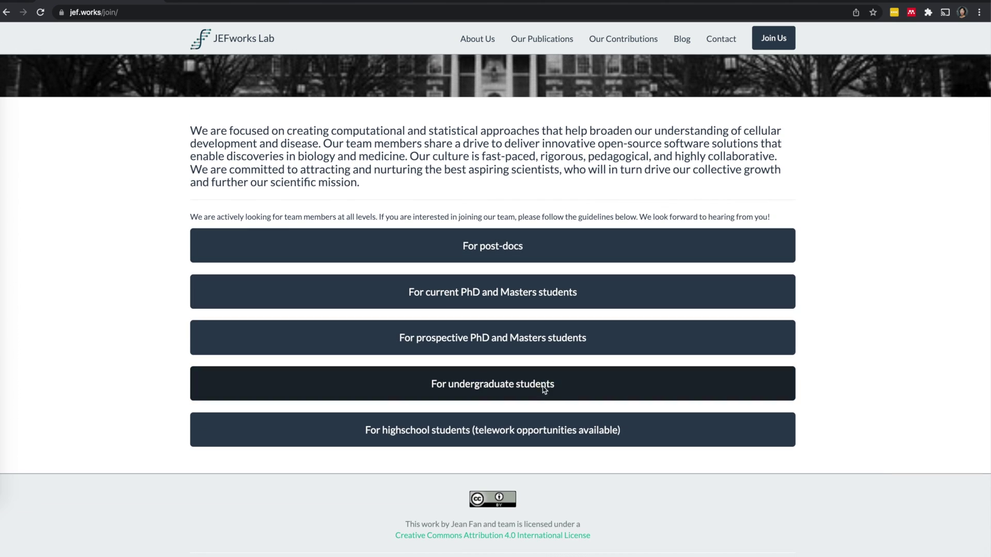
Expand the high-school, post-doc and prospective PhD and Masters student sections.
{"action": "left_click", "coordinate": [581, 430]}
{"action": "scroll", "coordinate": [542, 403], "scroll_direction": "down", "scroll_amount": 2}
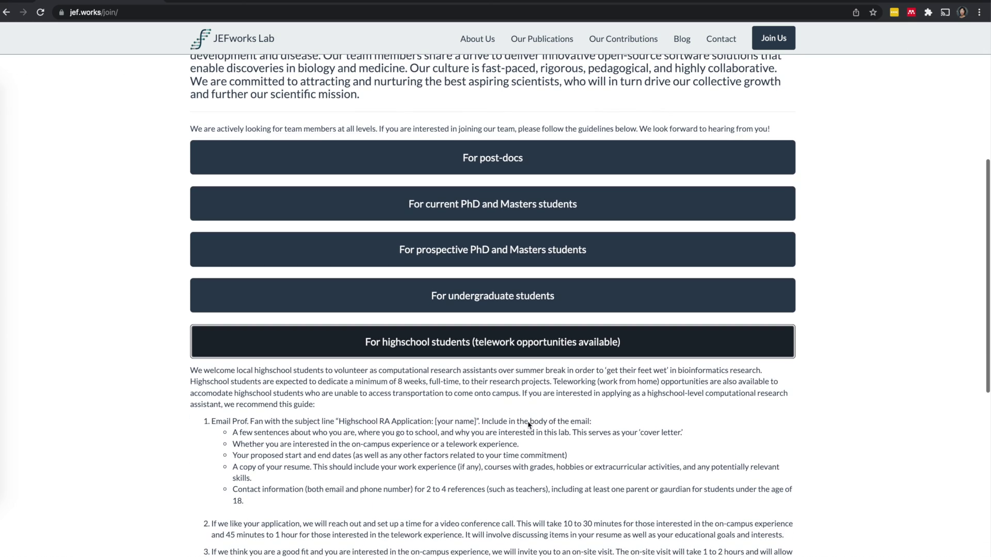
{"action": "left_click", "coordinate": [525, 167]}
{"action": "scroll", "coordinate": [511, 310], "scroll_direction": "down", "scroll_amount": 2}
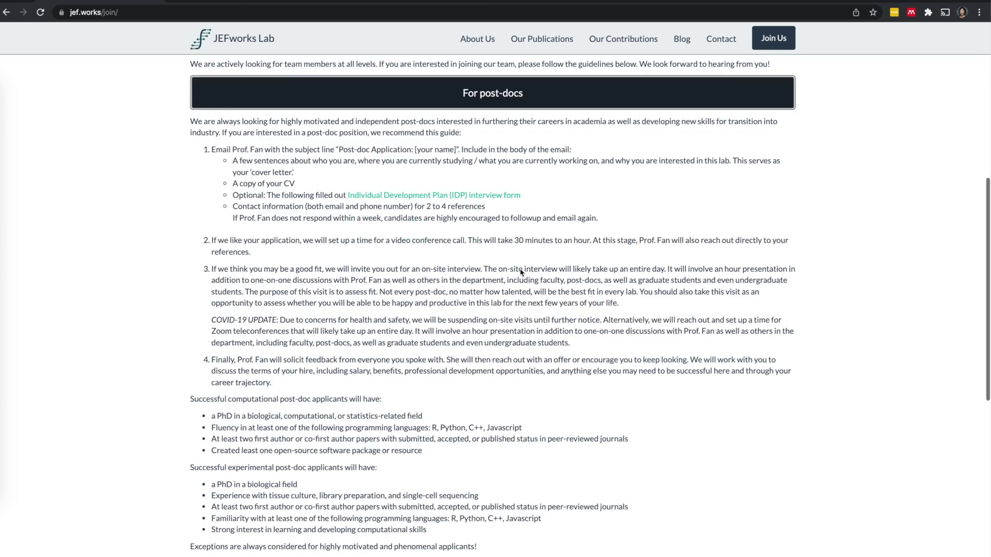
{"action": "scroll", "coordinate": [490, 470], "scroll_direction": "down", "scroll_amount": 2}
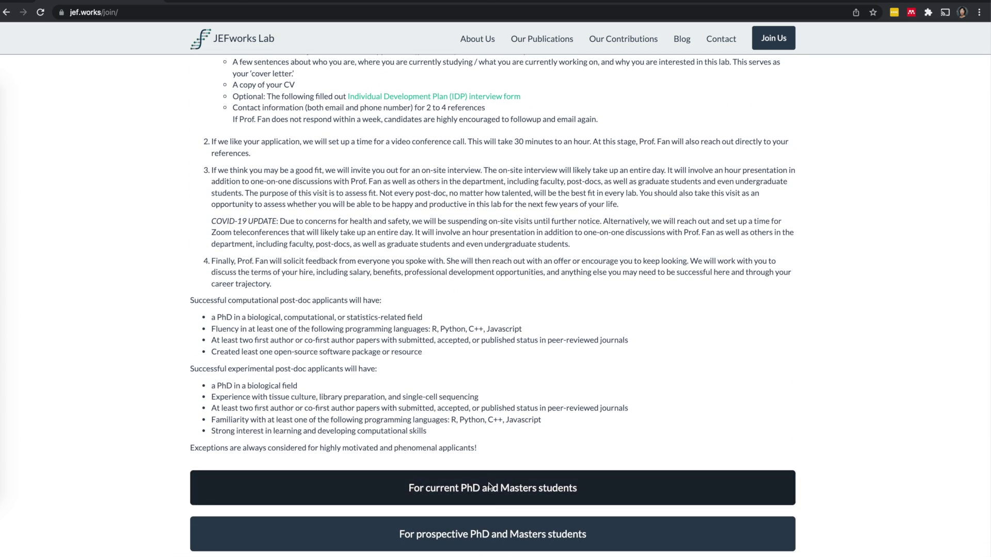
{"action": "left_click", "coordinate": [484, 543]}
{"action": "scroll", "coordinate": [484, 387], "scroll_direction": "down", "scroll_amount": 5}
{"action": "scroll", "coordinate": [546, 354], "scroll_direction": "down", "scroll_amount": 1}
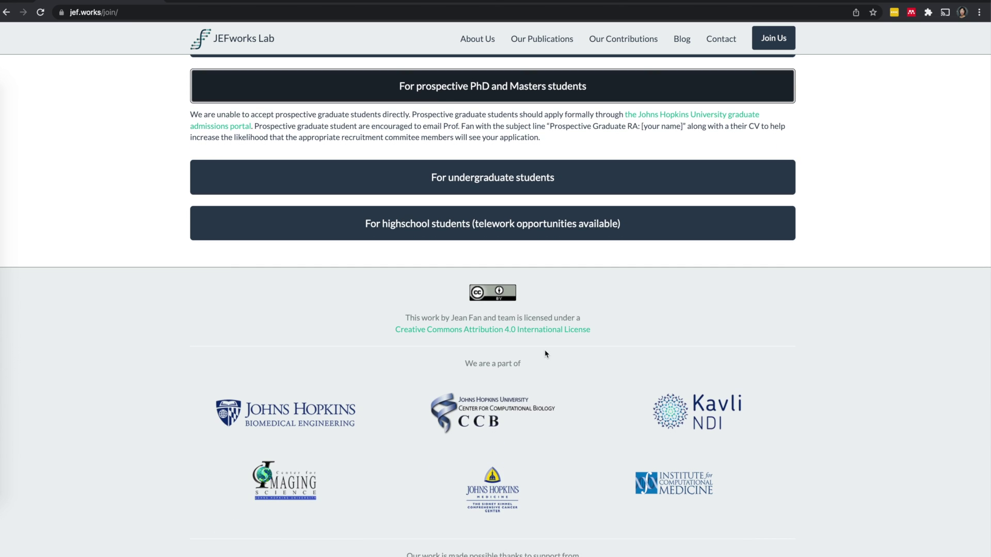